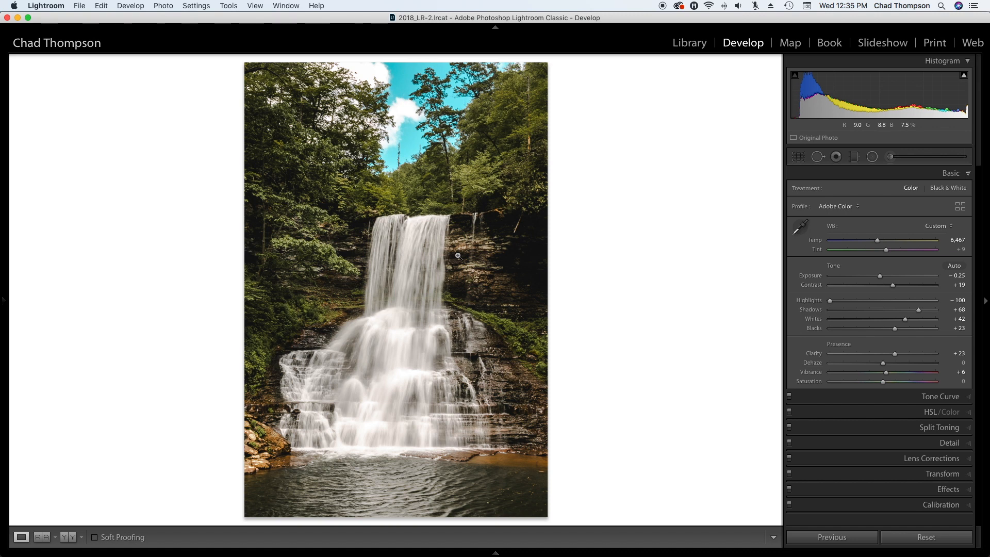
Compare the edited waterfall photo with its unedited version and return to the unedited one.
key("super+shift+r")
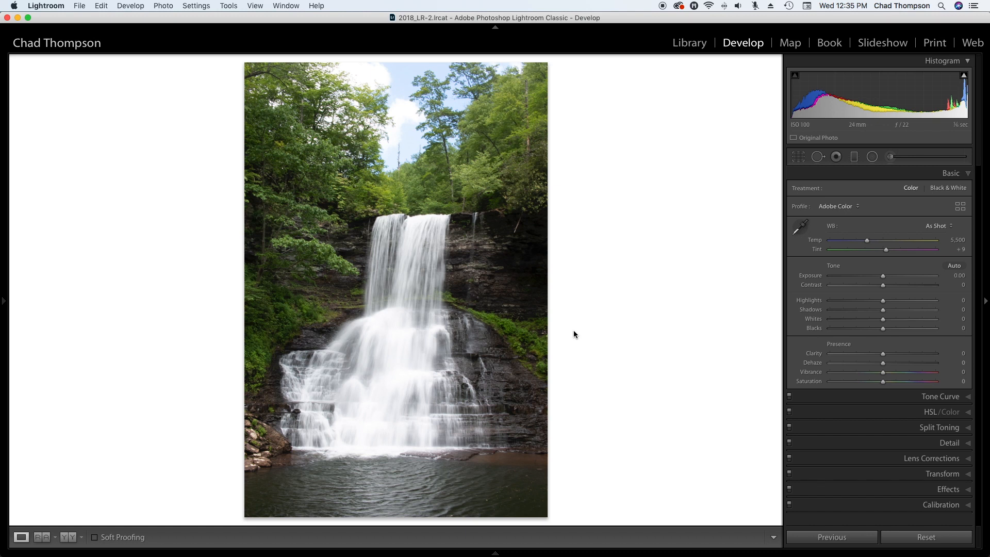
key("Right")
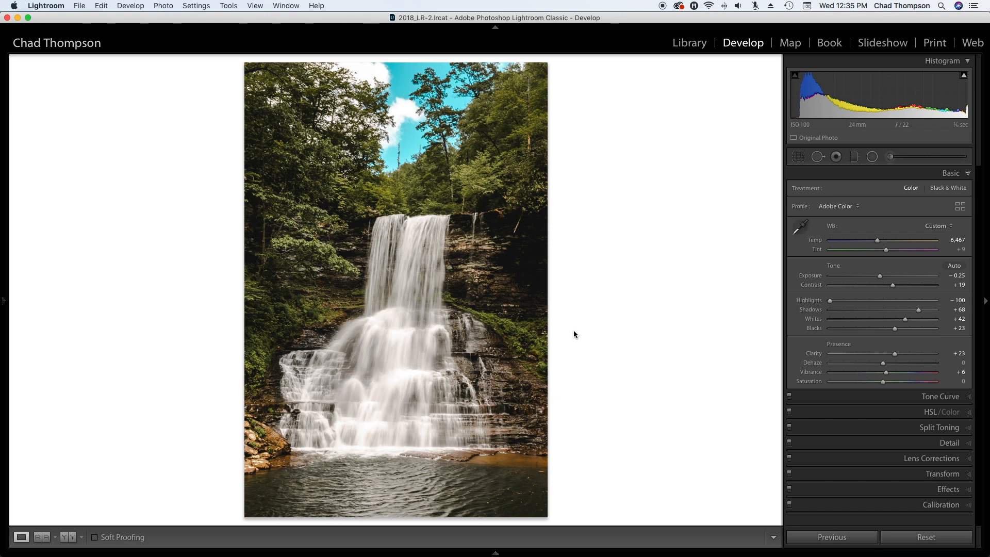
key("super+shift+r")
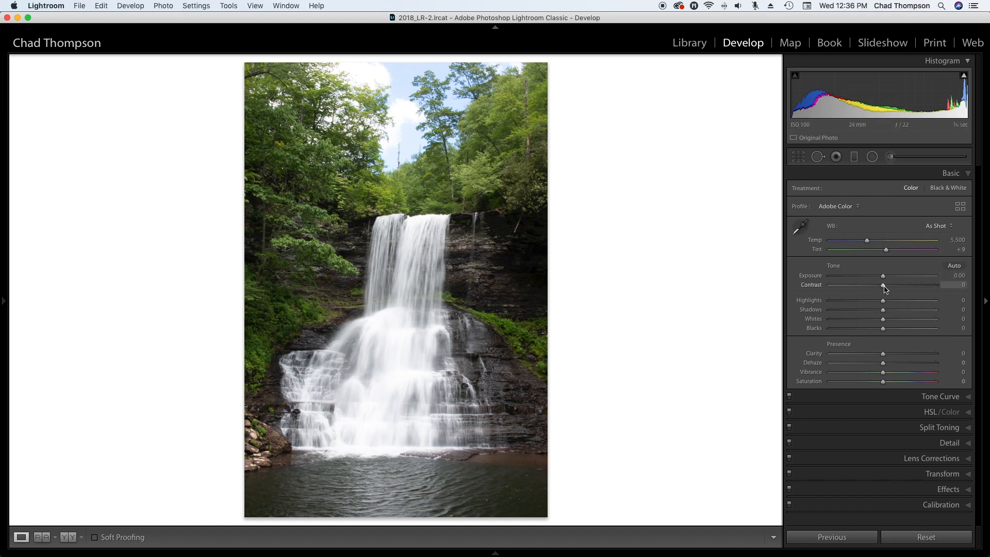
Set the photo's Contrast to +27, Highlights to -100, Shadows to +48, Blacks to -23 and Clarity to +27.
left_click_drag(883, 286, 826, 303)
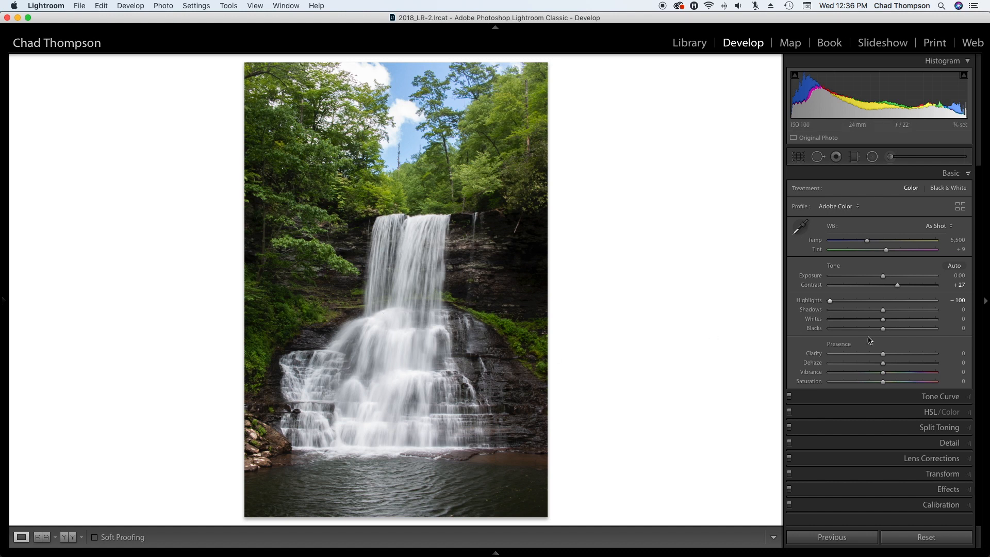
left_click_drag(883, 329, 910, 310)
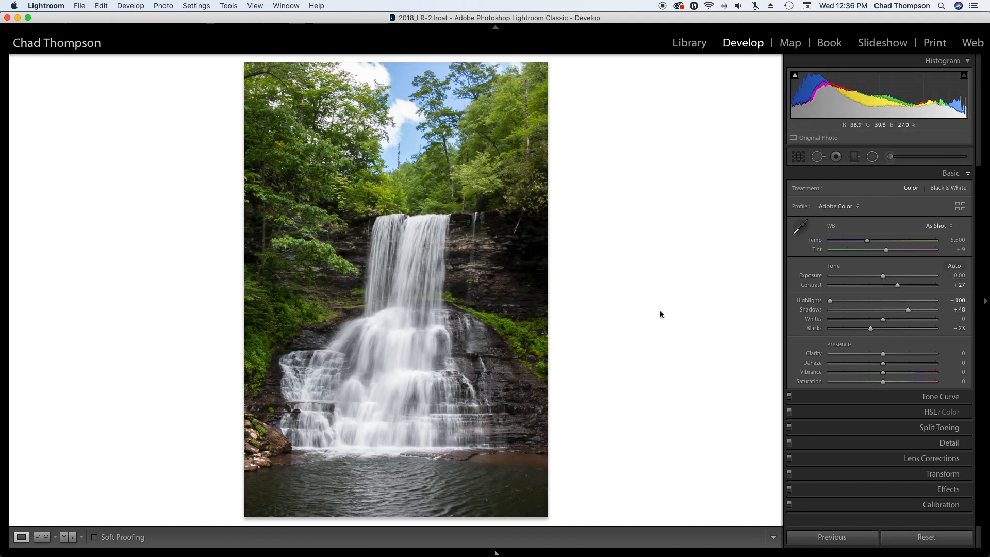
left_click_drag(884, 356, 897, 355)
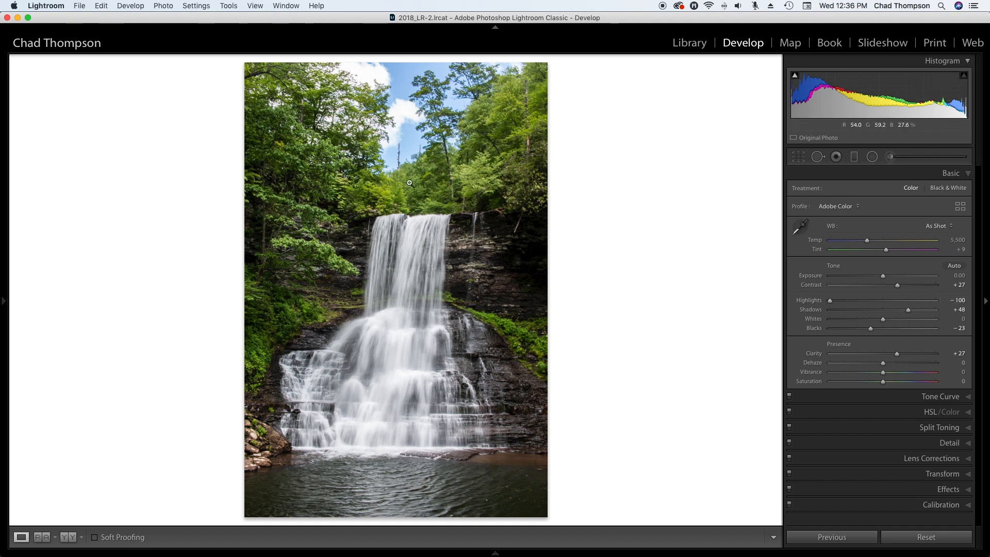
Warm the photo to a white balance temperature of 6,816 and raise Vibrance to +21.
left_click_drag(872, 241, 876, 243)
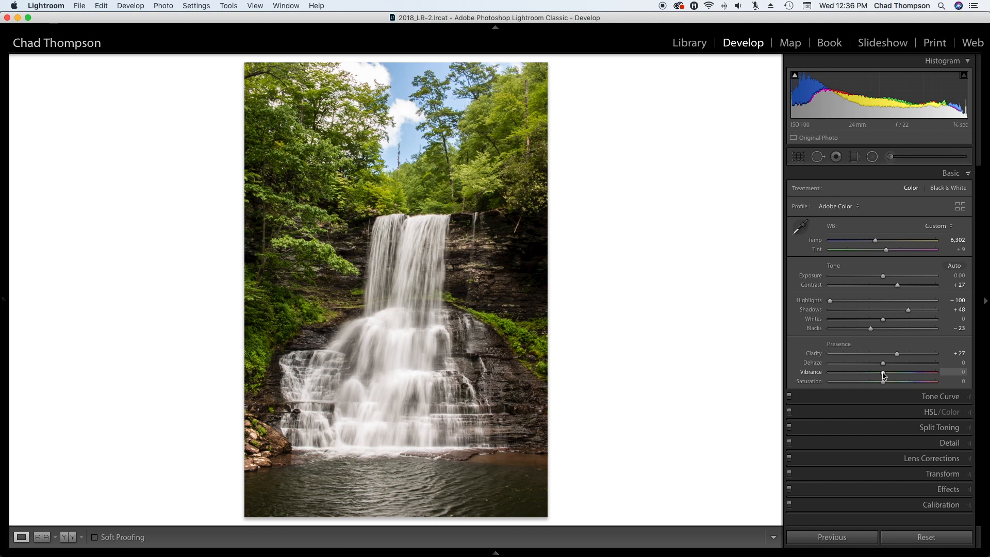
mouse_move(875, 241)
left_mouse_down()
mouse_move(851, 243)
mouse_move(883, 246)
left_mouse_up()
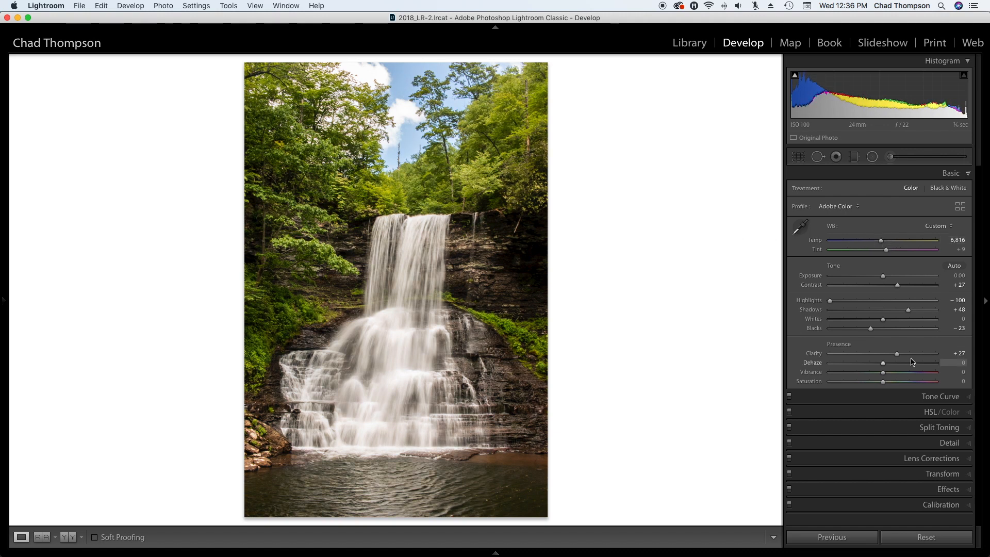
left_click_drag(882, 373, 894, 373)
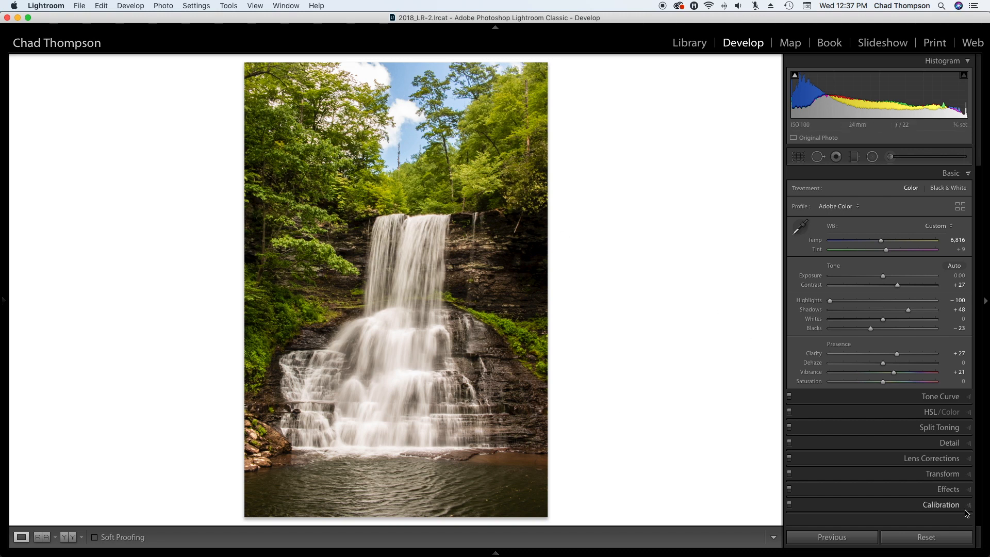
Calibrate the Blue Primary to hue -22 and saturation +13, and the Green Primary to hue +49 and saturation +26.
left_click(937, 504)
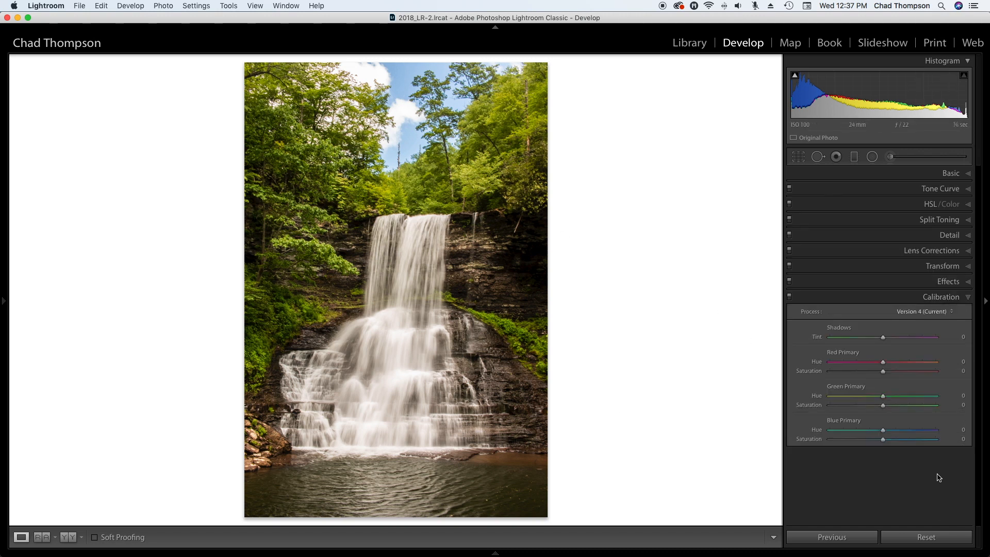
mouse_move(884, 432)
left_mouse_down()
mouse_move(865, 432)
mouse_move(899, 440)
mouse_move(889, 439)
left_mouse_up()
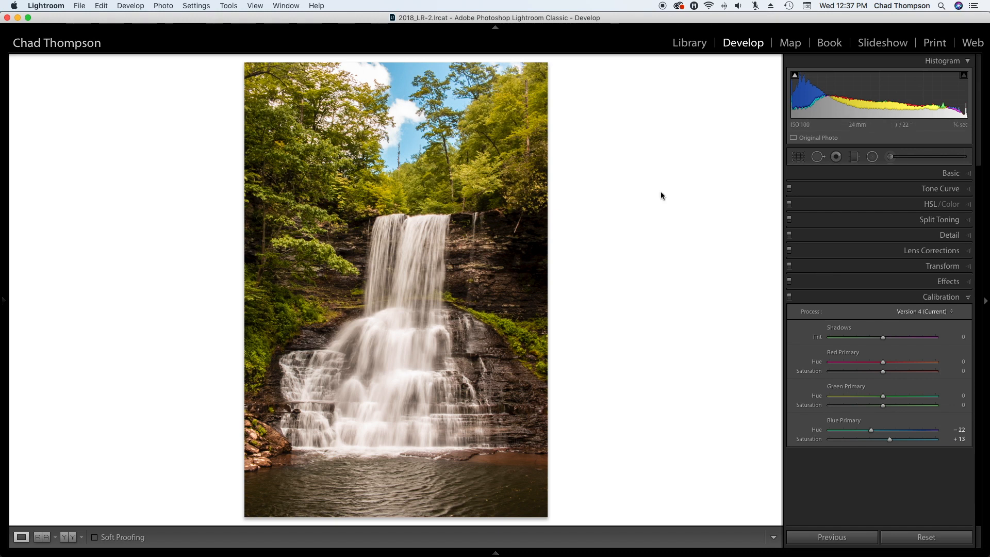
key("Right")
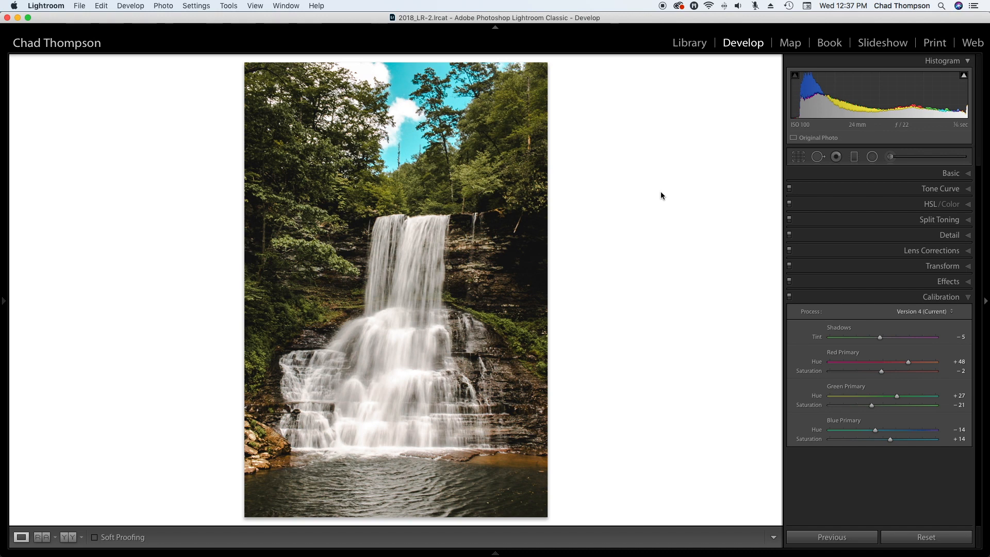
key("Right")
mouse_move(882, 396)
left_mouse_down()
mouse_move(911, 396)
mouse_move(882, 405)
mouse_move(897, 405)
left_mouse_up()
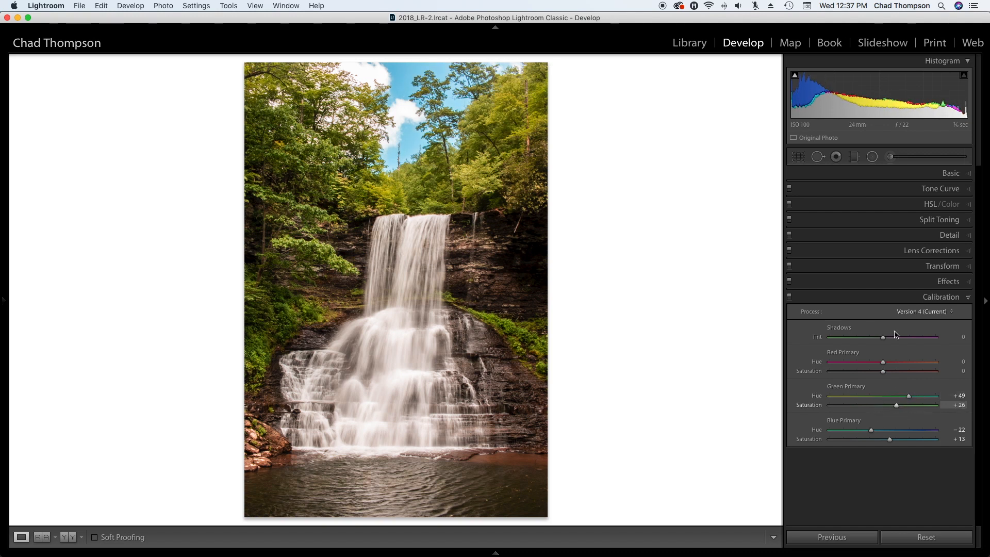
left_click(967, 299)
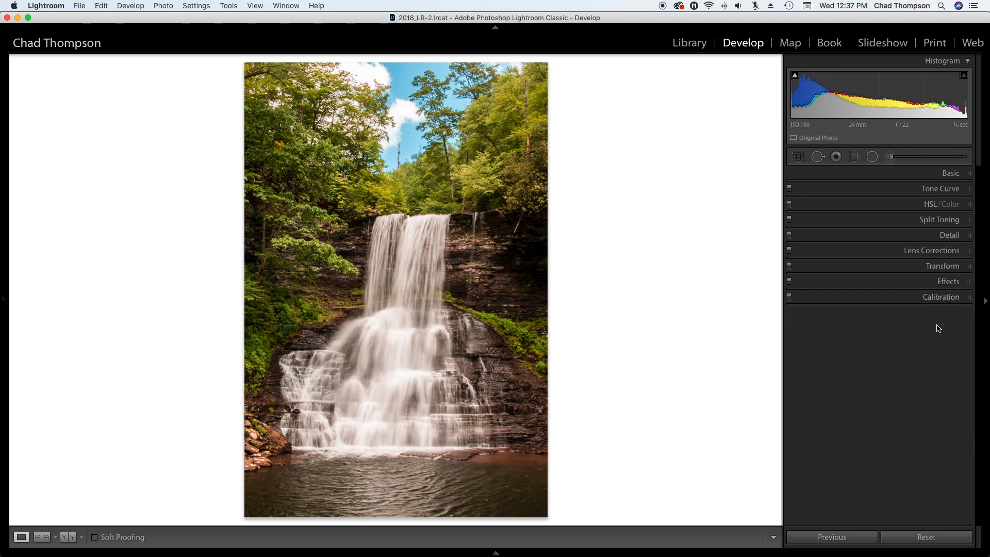
Adjust the foliage with targeted HSL changes: Yellow hue +17, saturation -42 and luminance -44; Green hue +6 and luminance -4.
left_click(969, 205)
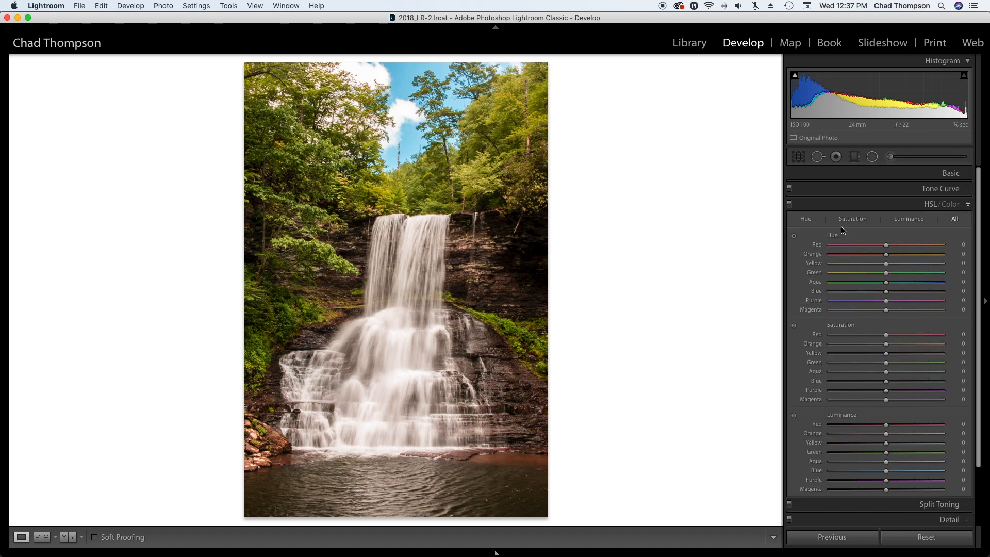
left_click(794, 237)
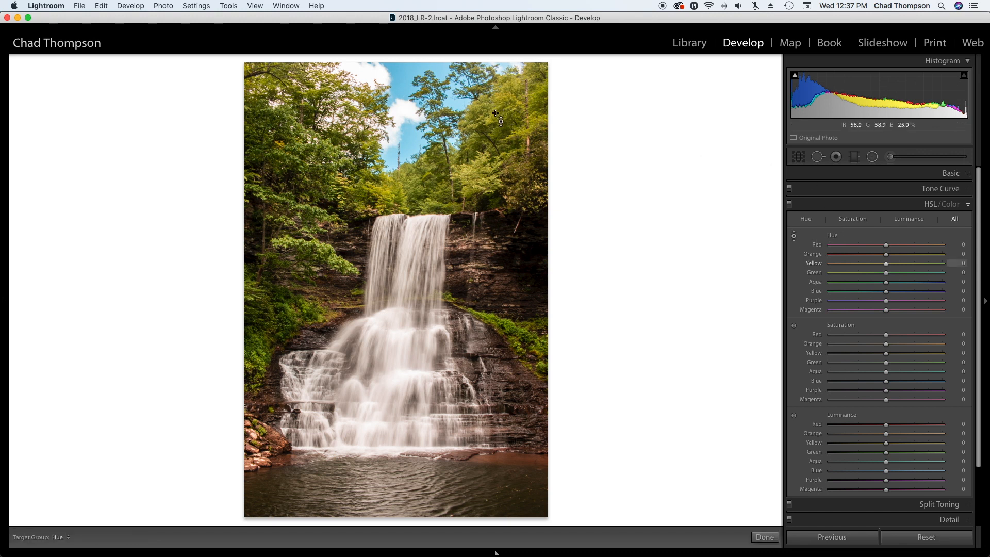
left_click_drag(502, 103, 502, 82)
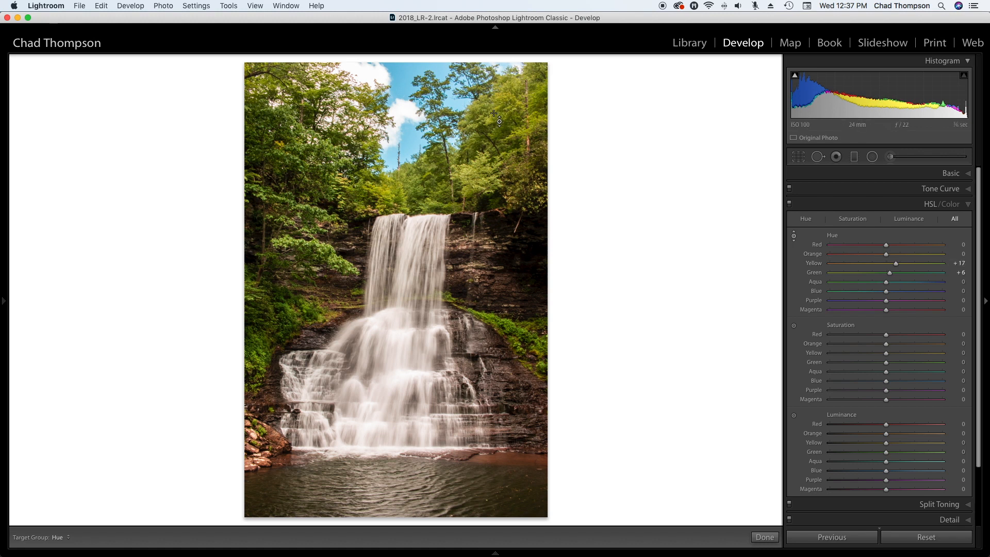
left_click(793, 330)
mouse_move(491, 126)
left_mouse_down()
mouse_move(491, 158)
mouse_move(488, 130)
left_mouse_up()
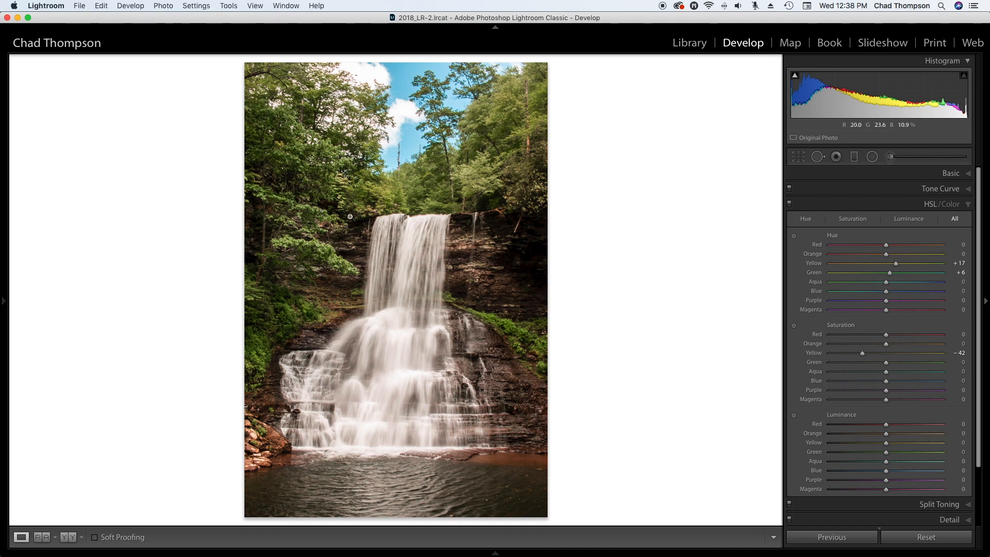
left_click(794, 415)
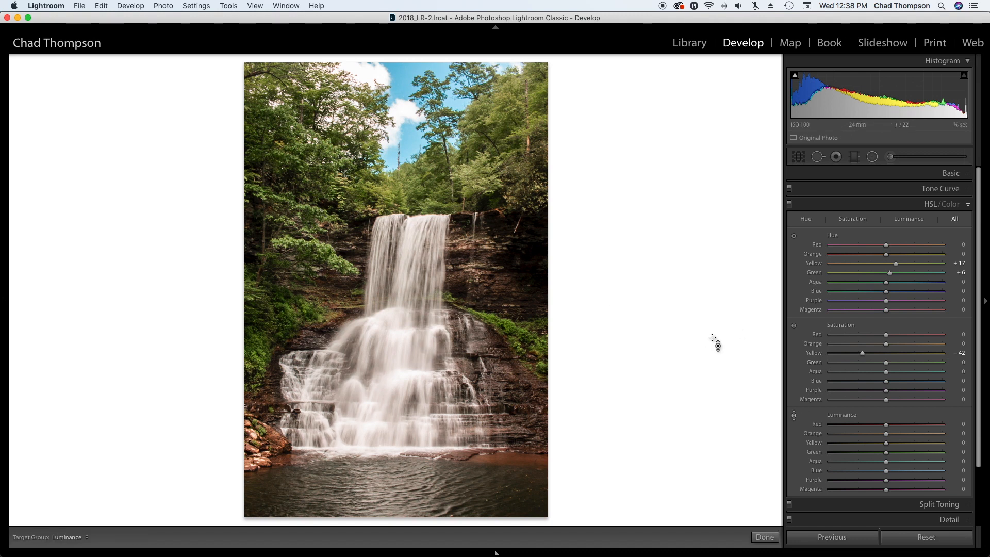
left_click_drag(479, 175, 480, 186)
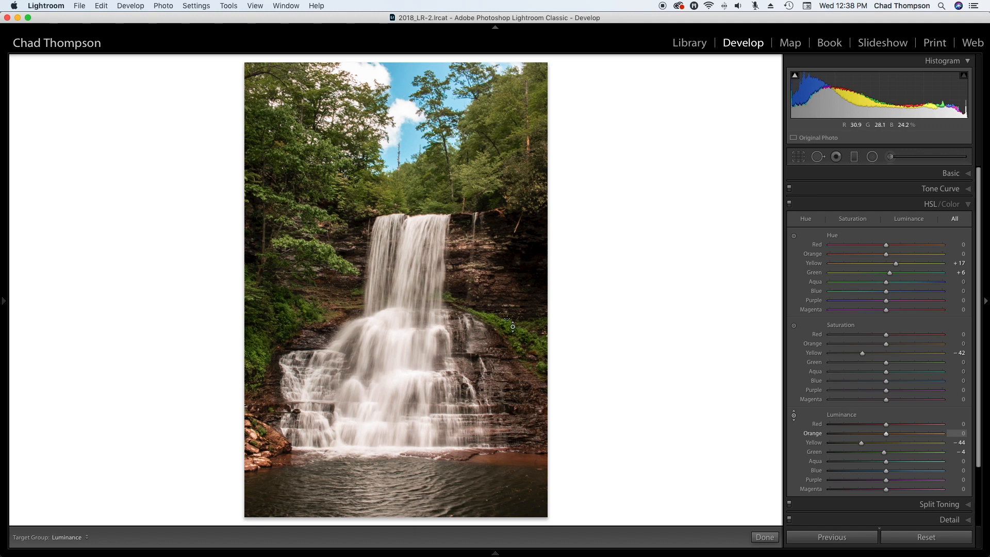
Adjust the sky with targeted HSL changes: Aqua hue -11 and luminance -6, Blue hue -34 and luminance -21.
left_click(794, 237)
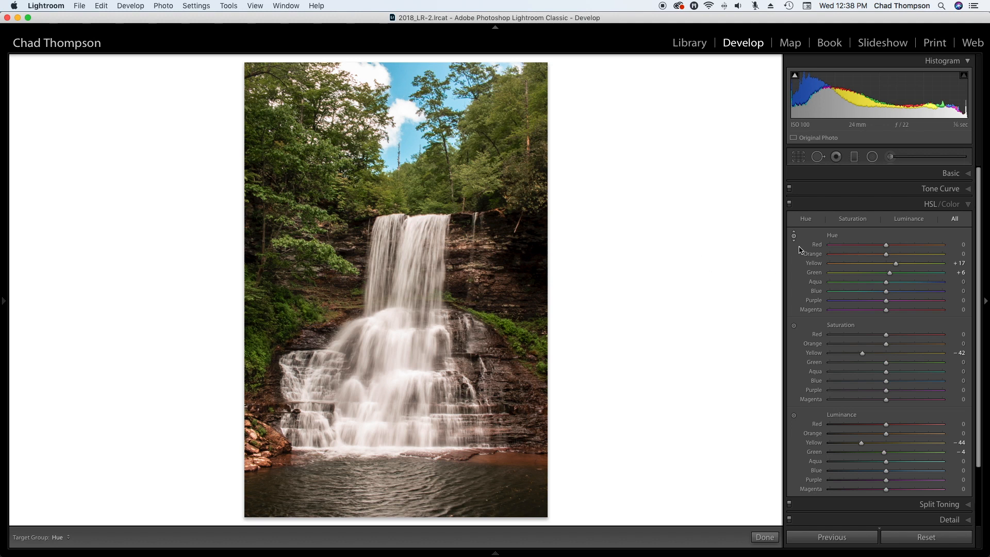
mouse_move(403, 82)
left_mouse_down()
mouse_move(403, 142)
mouse_move(403, 70)
mouse_move(403, 98)
left_mouse_up()
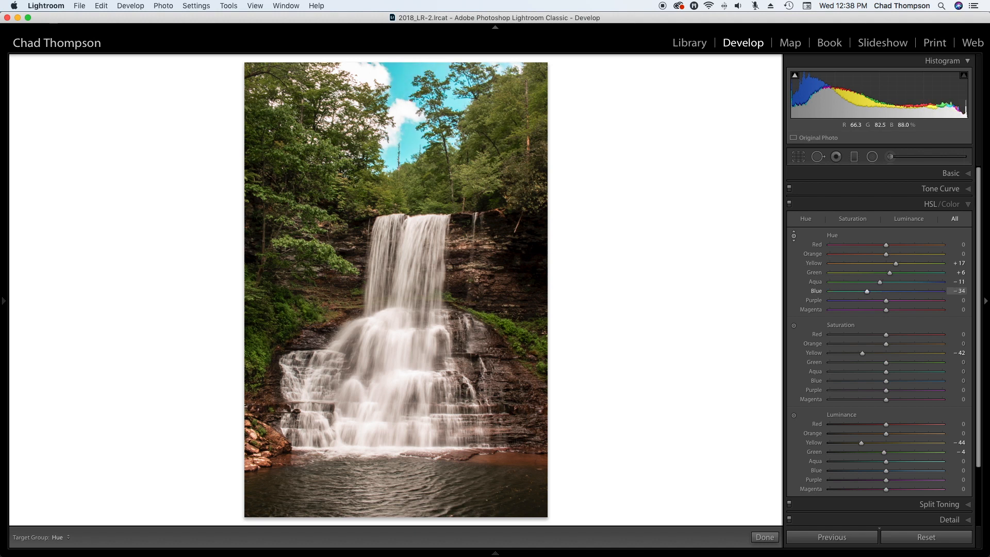
left_click(794, 416)
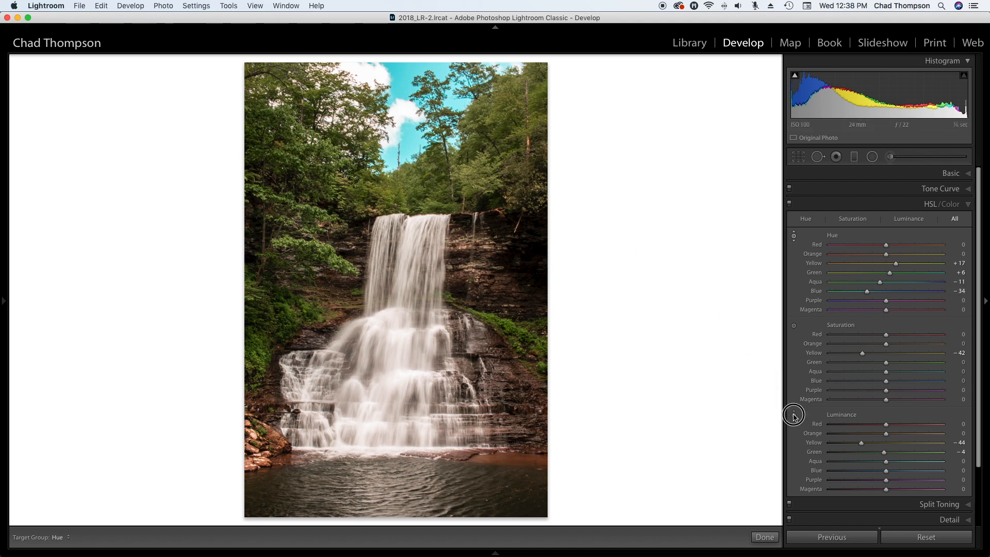
mouse_move(402, 83)
left_mouse_down()
mouse_move(402, 103)
mouse_move(402, 73)
mouse_move(403, 94)
left_mouse_up()
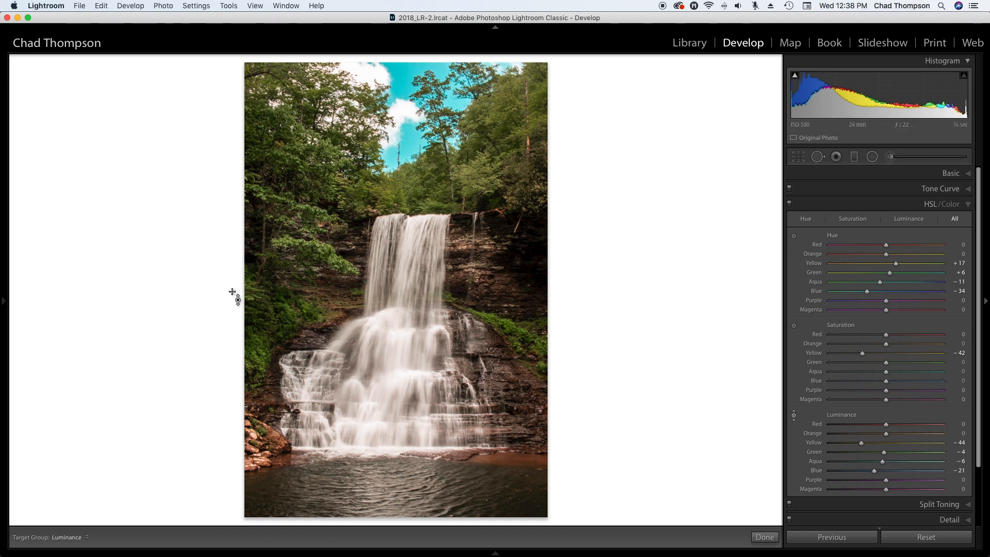
left_click(966, 204)
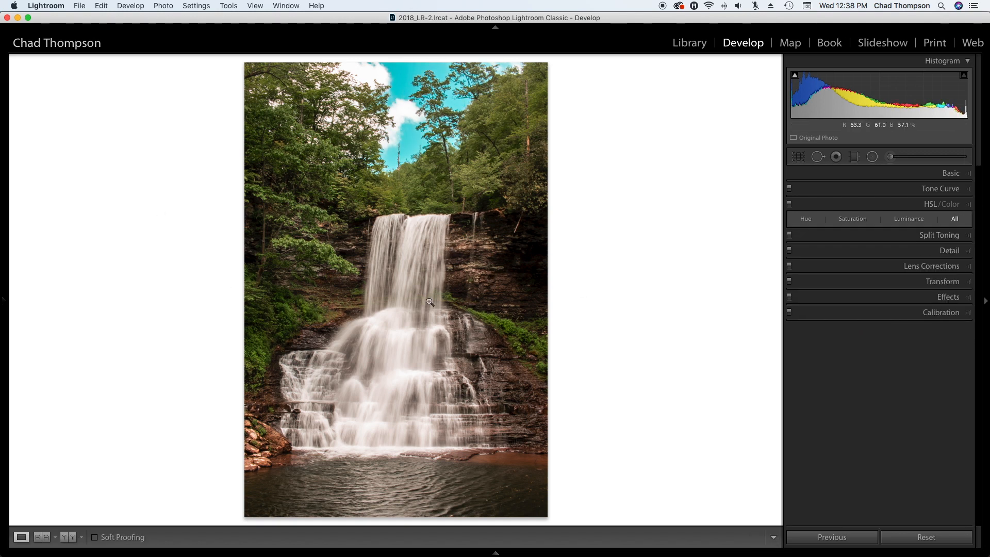
Increase the photo's Contrast to +55 and Clarity to +40 in the basic adjustments.
left_click(951, 173)
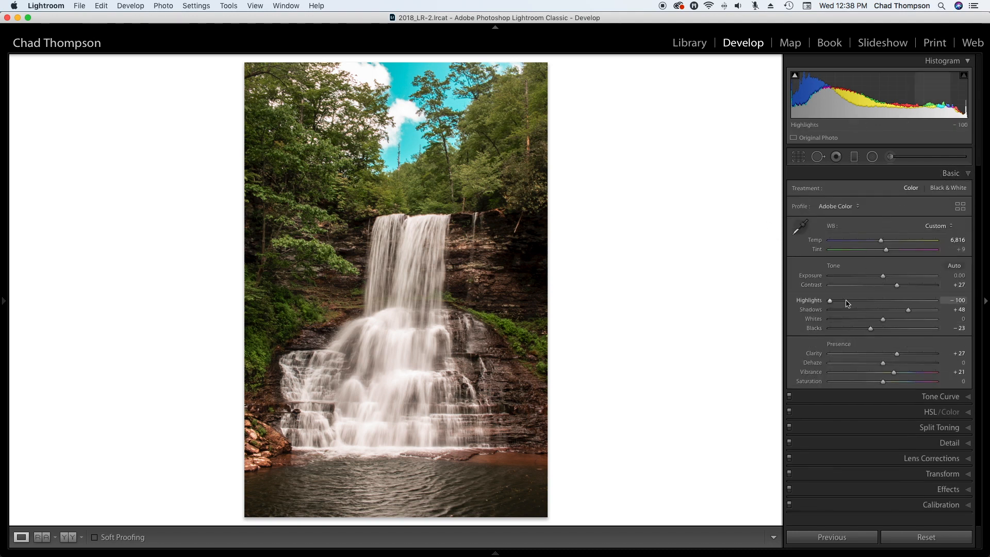
left_click_drag(896, 285, 910, 285)
mouse_move(897, 354)
left_mouse_down()
mouse_move(909, 359)
mouse_move(900, 356)
left_mouse_up()
Compare the current edit with the finished reference version of the waterfall photo.
key("Right")
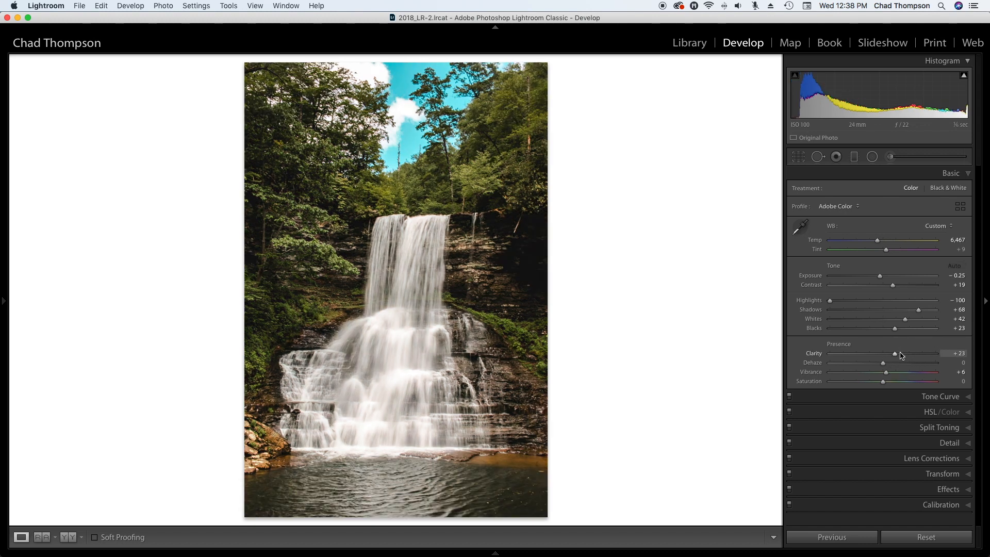
key("Right")
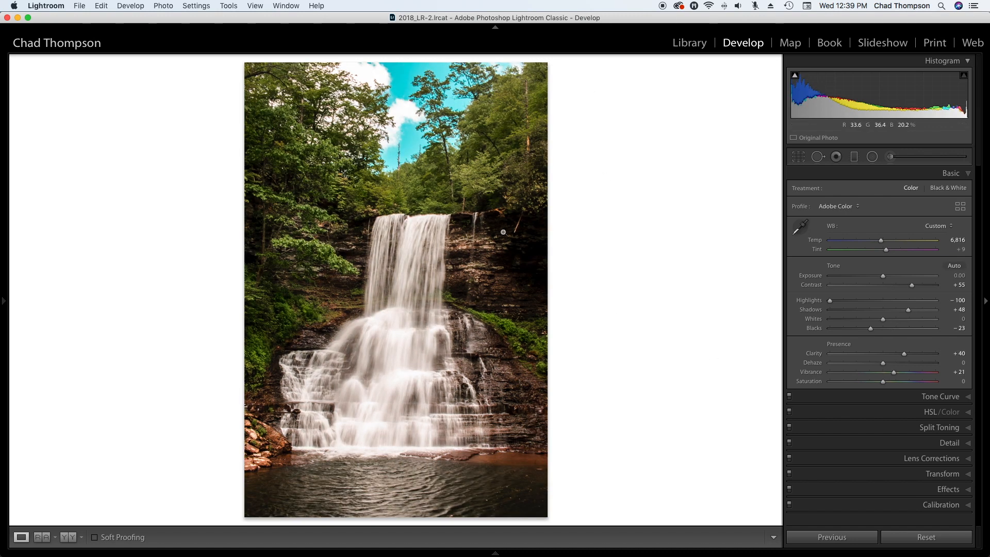
key("Right")
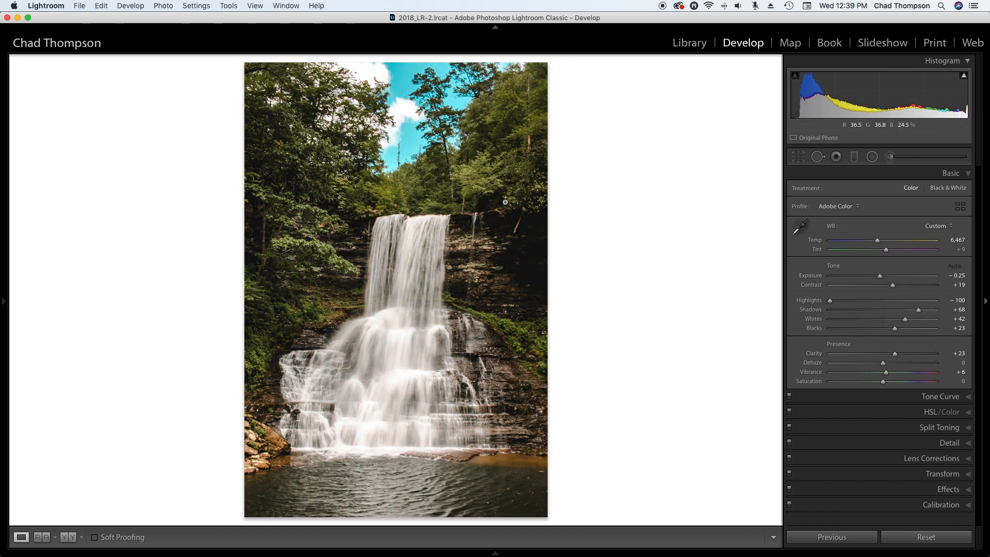
key("Left")
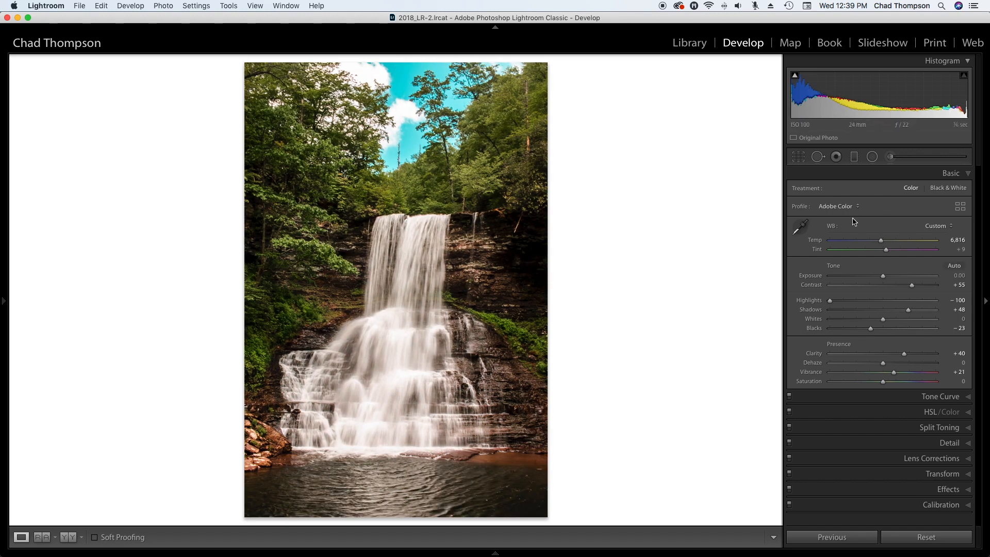
Shift the rocks' Orange hue to -10, and set Orange saturation to -1 and Yellow saturation to -72.
left_click(967, 412)
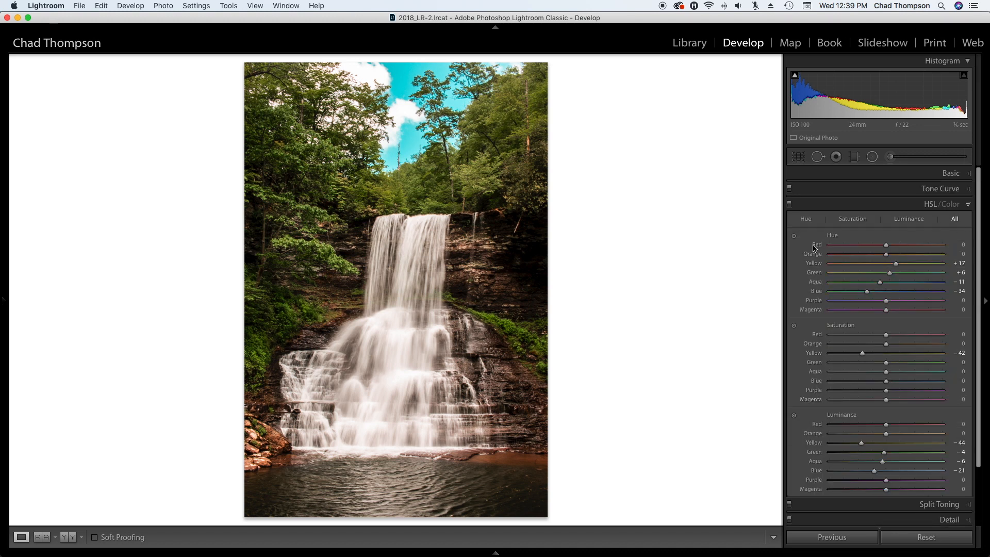
left_click(793, 236)
left_click_drag(495, 347, 495, 371)
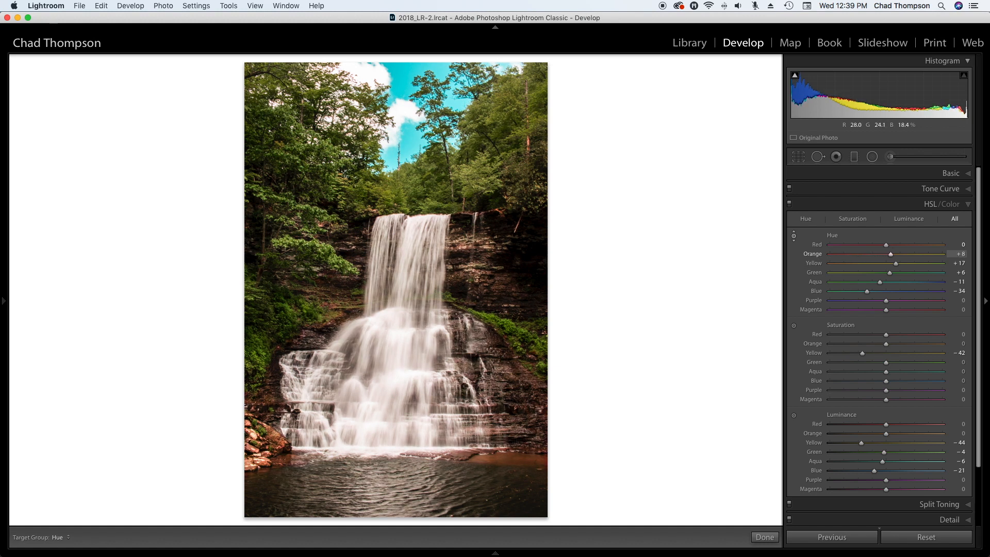
left_click(794, 326)
mouse_move(499, 349)
left_mouse_down()
mouse_move(499, 452)
mouse_move(499, 277)
mouse_move(499, 348)
left_mouse_up()
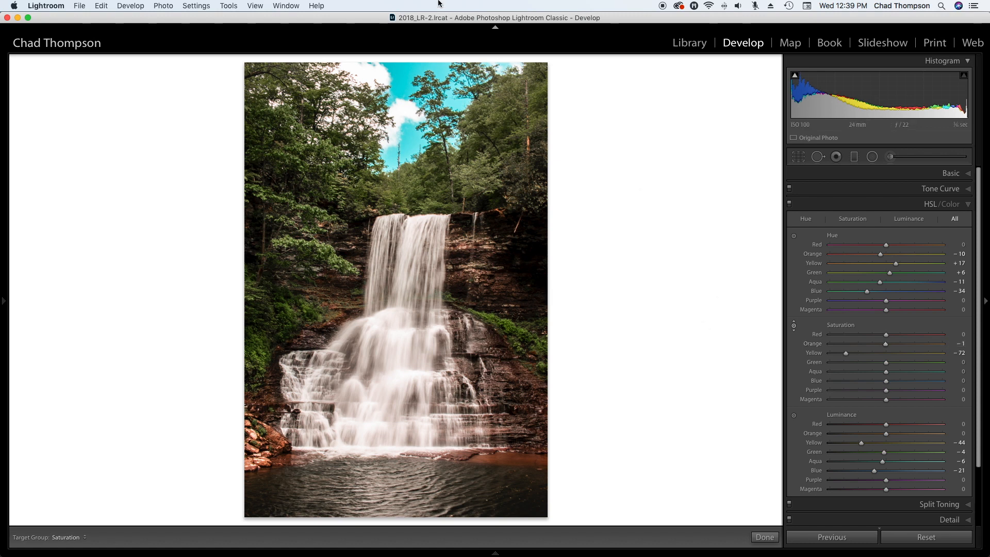
Mute the foliage further with Yellow saturation -83 and Green saturation -17, and shift the Yellow hue to +2 and Green hue to -1.
mouse_move(284, 124)
left_mouse_down()
mouse_move(285, 147)
mouse_move(284, 138)
left_mouse_up()
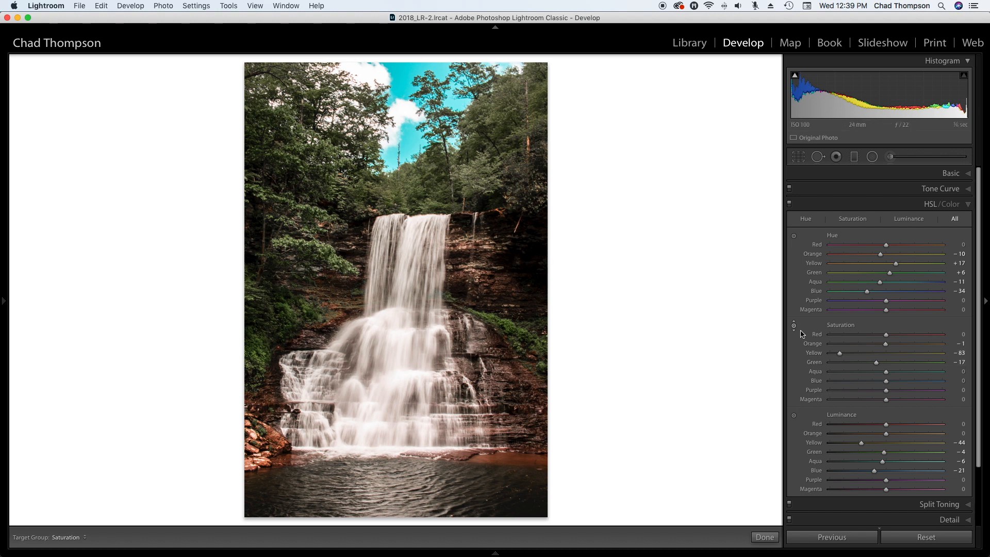
left_click(793, 235)
mouse_move(365, 193)
left_mouse_down()
mouse_move(366, 184)
mouse_move(365, 201)
left_mouse_up()
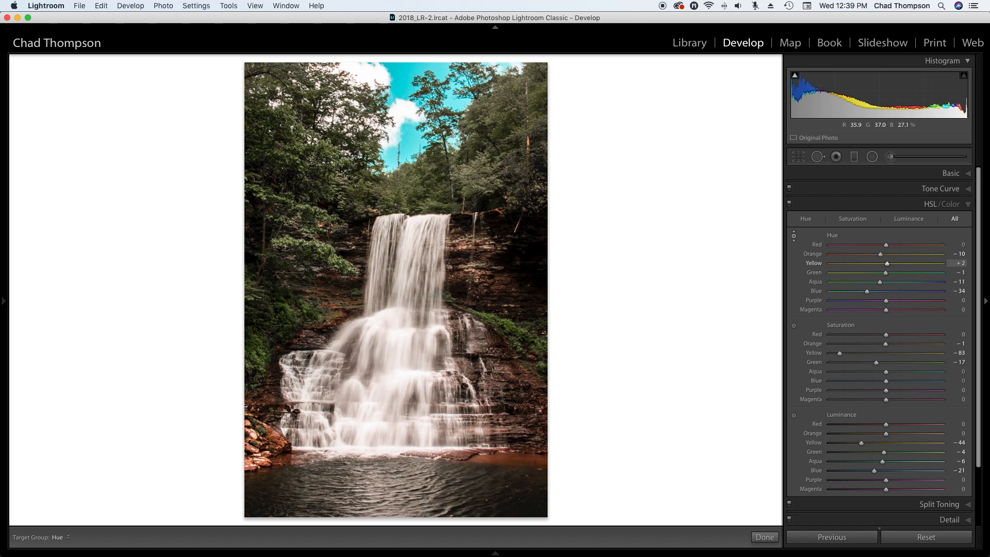